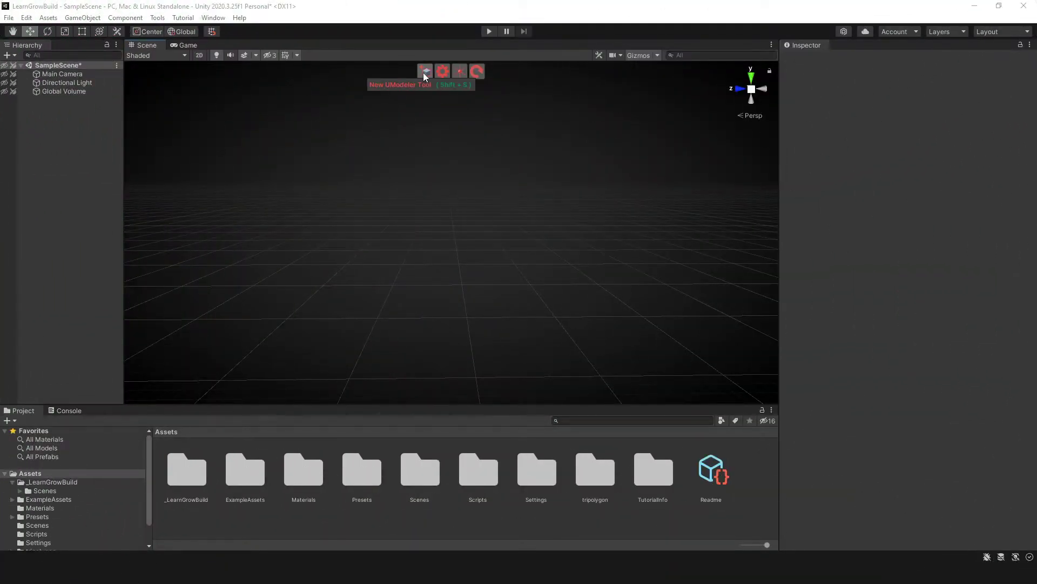
- Create a new UModeler object with the Box tool active and turn on World Grid snapping in the UModeler settings
left_click(425, 72)
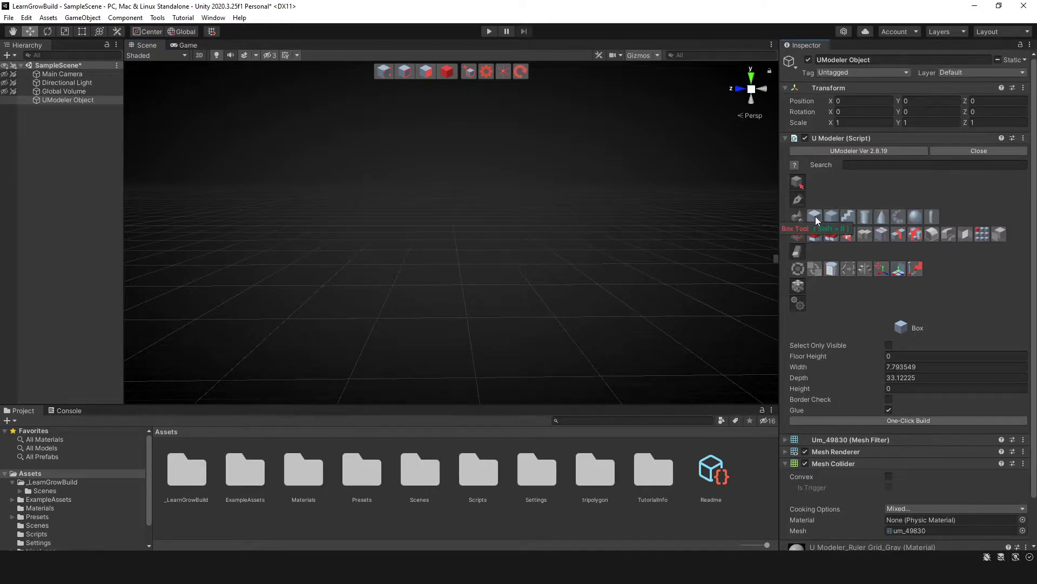
left_click(816, 216)
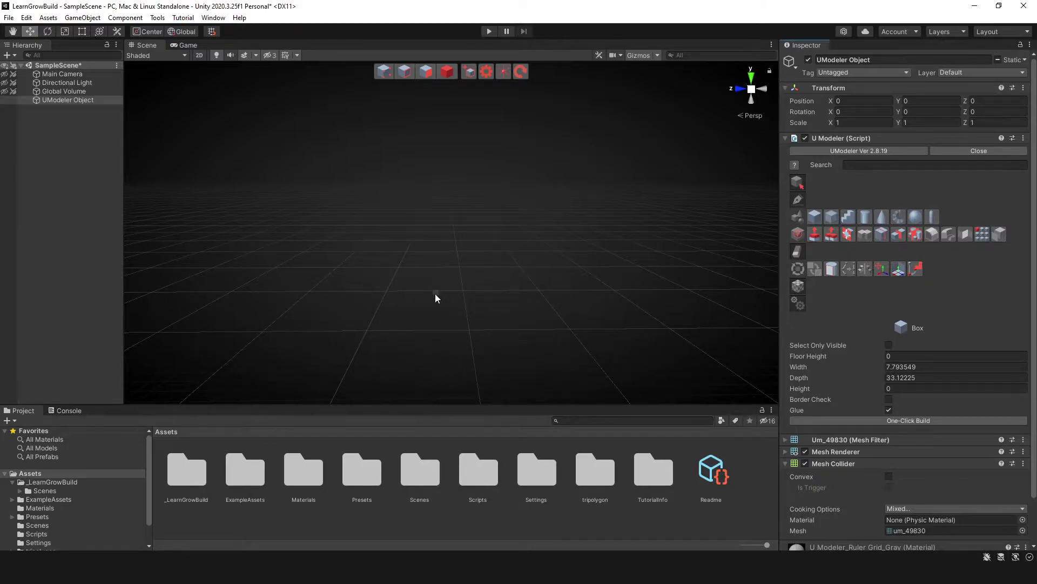
left_click(487, 72)
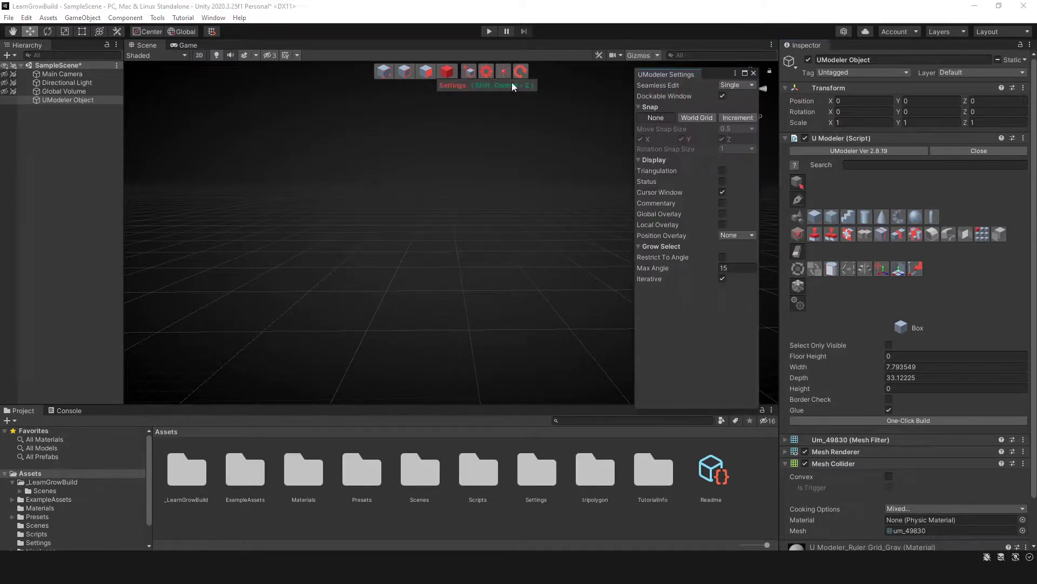
left_click_drag(706, 76, 631, 80)
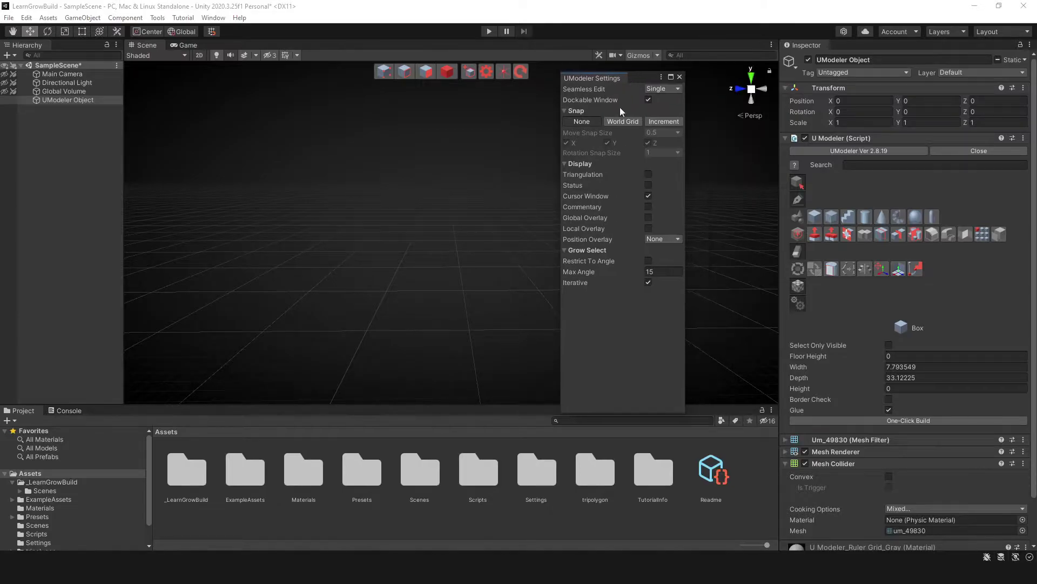
left_click(632, 122)
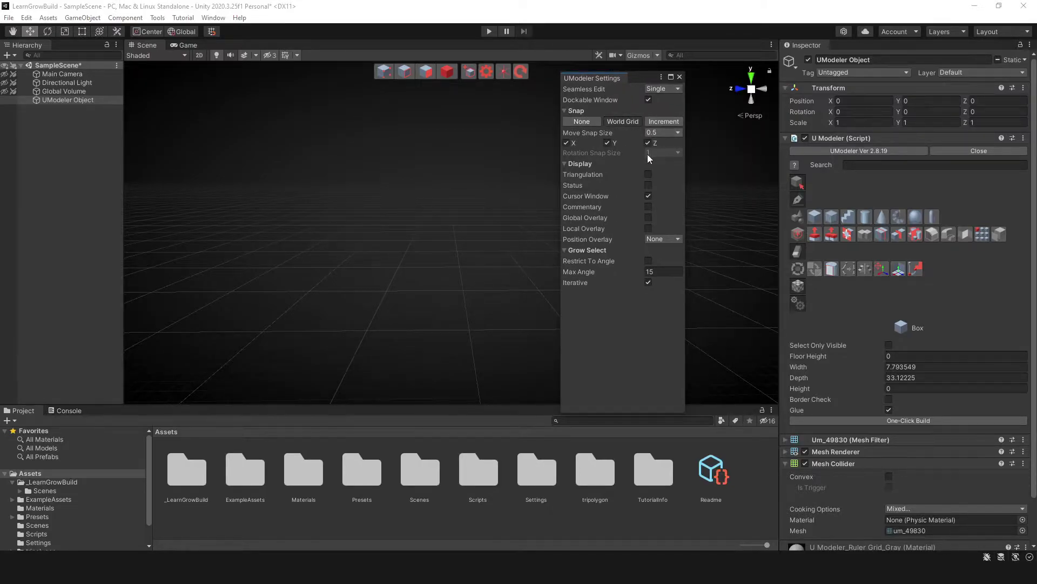
left_click(680, 79)
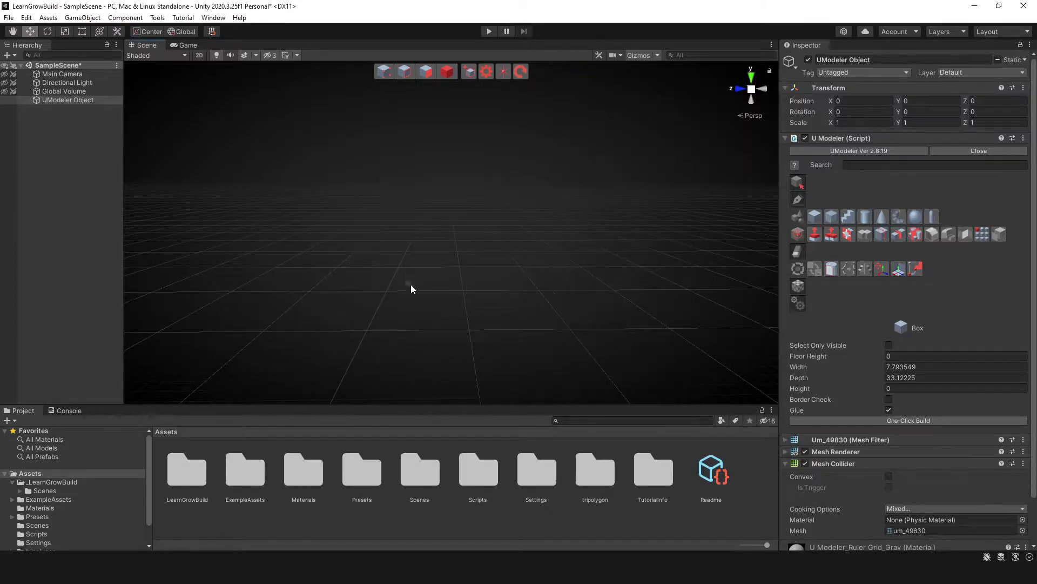
- Draw a wall-like box on the grid with width 2, depth 10 and height 11, and finish in object mode
scroll(421, 324, "up", 3)
middle_click_drag(426, 329, 420, 306)
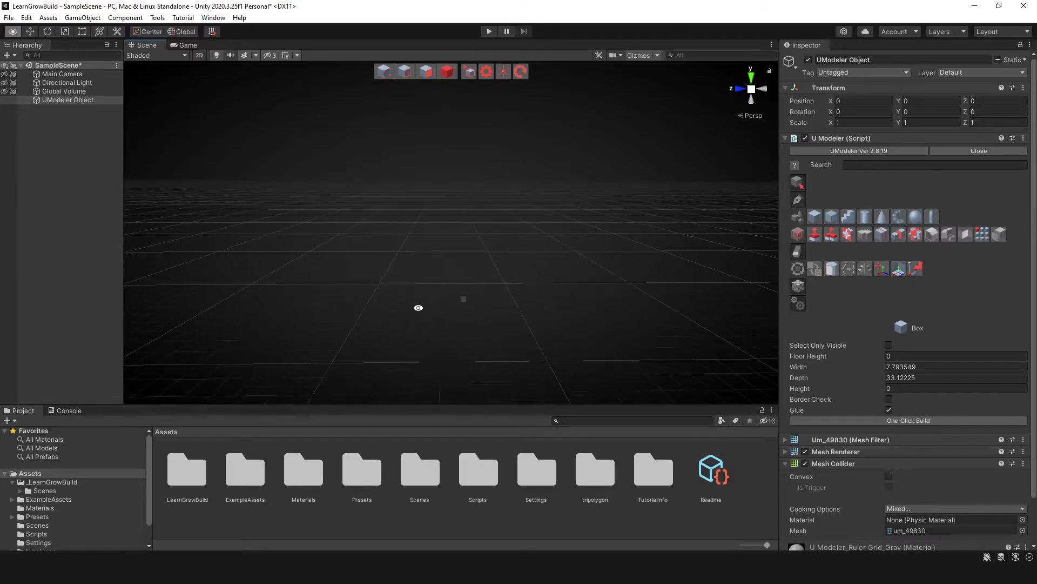
left_click(380, 289)
left_click_drag(463, 297, 502, 293)
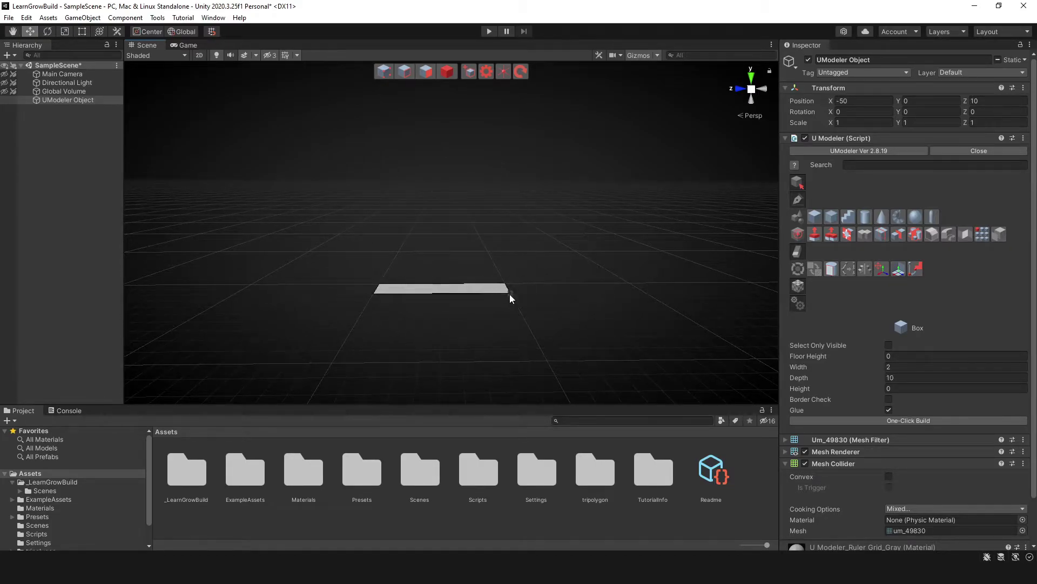
left_click(494, 139)
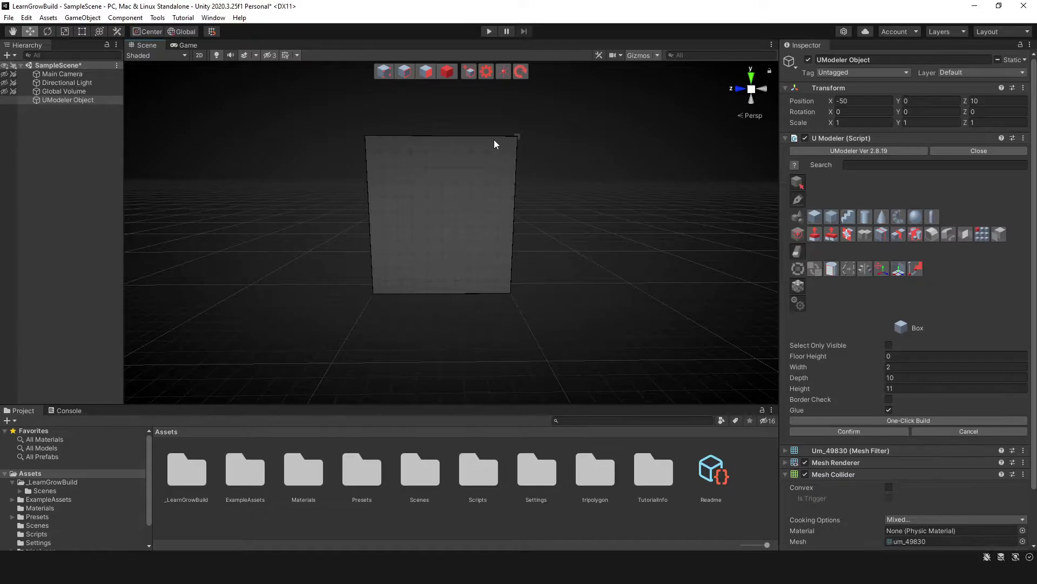
scroll(433, 224, "up", 5)
middle_click_drag(419, 232, 424, 284)
scroll(424, 284, "down", 2)
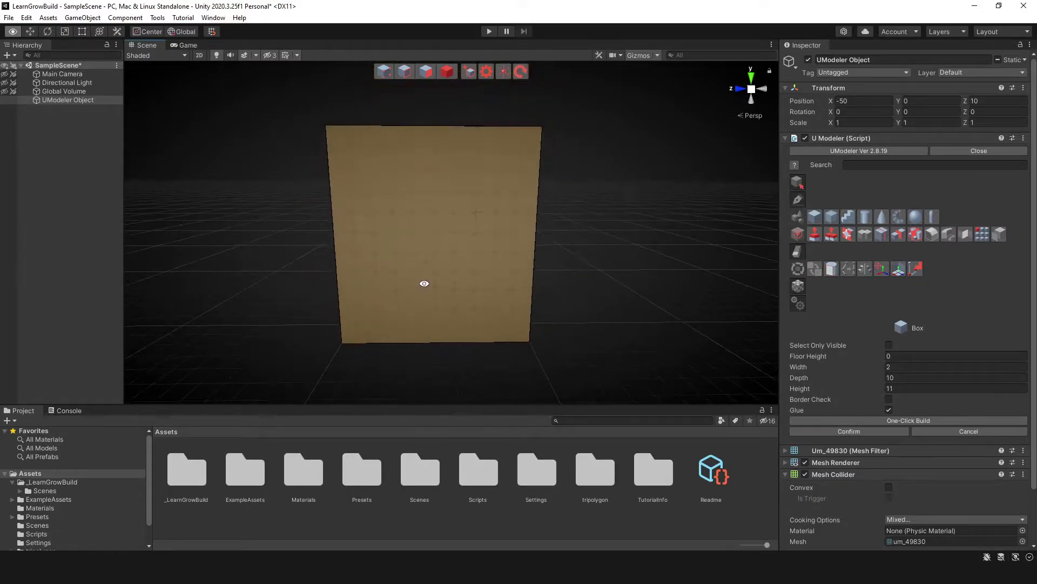
left_click(447, 72)
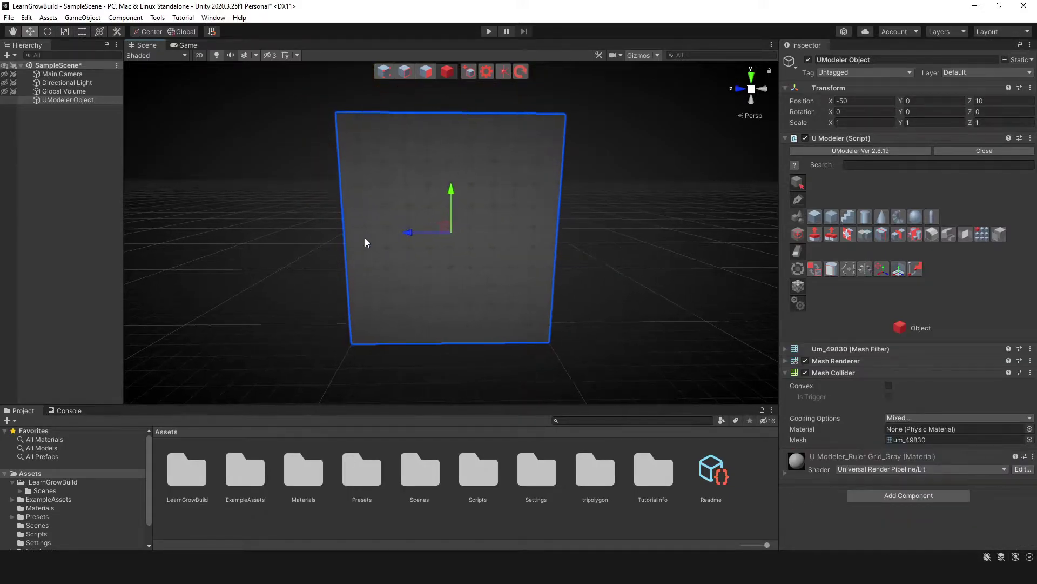
left_click_drag(365, 242, 407, 254, "alt")
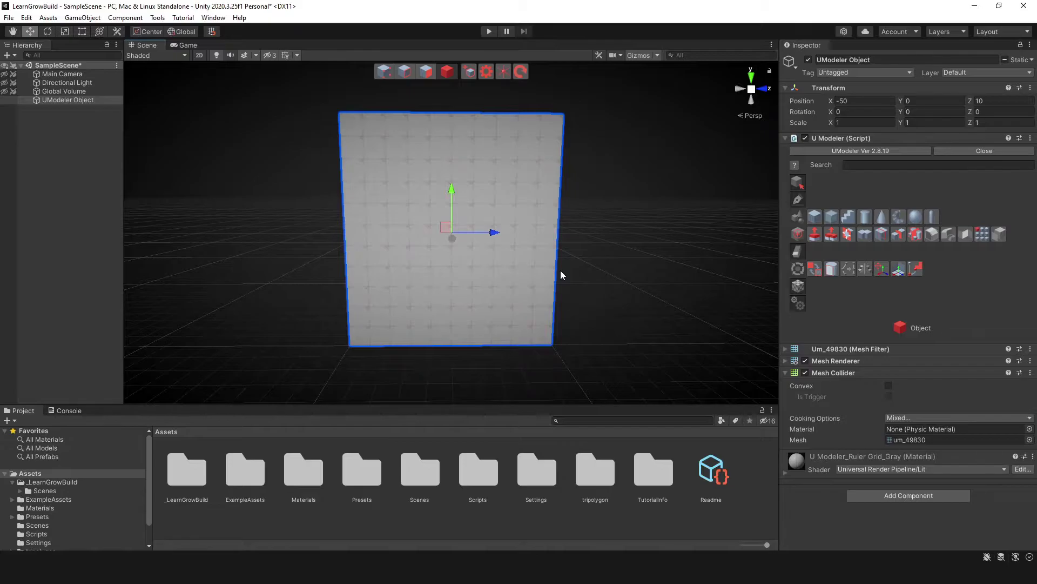
- Draw a rectangle with width 3 and depth 2 on the wall's large face, slightly above its middle
left_click(795, 198)
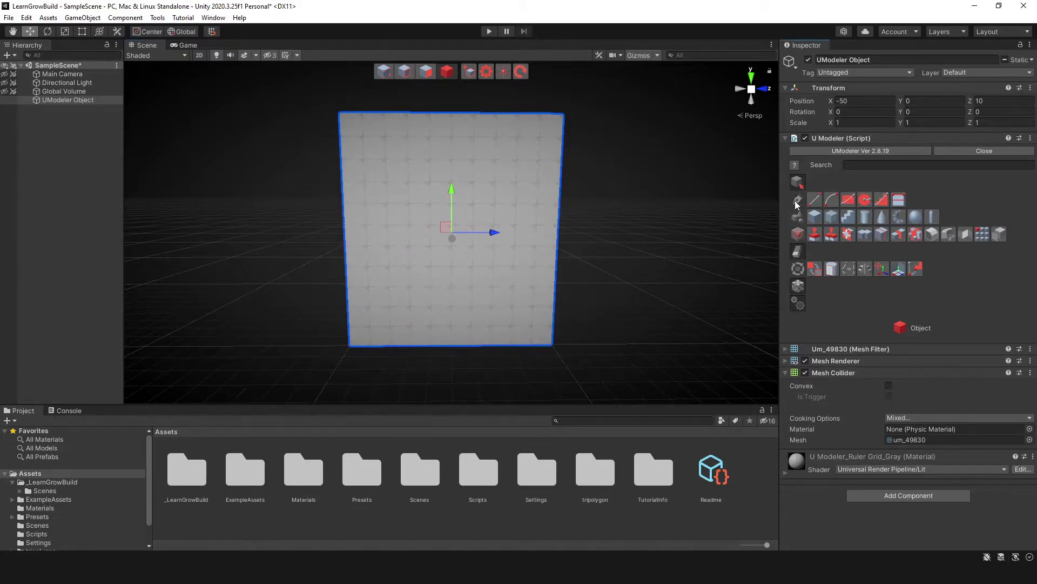
left_click(848, 200)
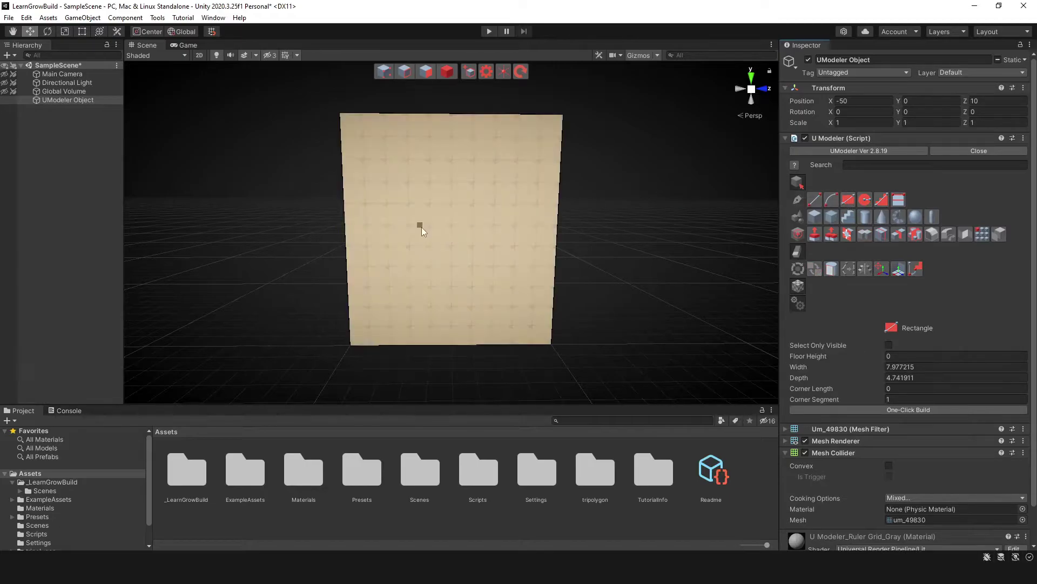
left_click_drag(410, 184, 453, 243)
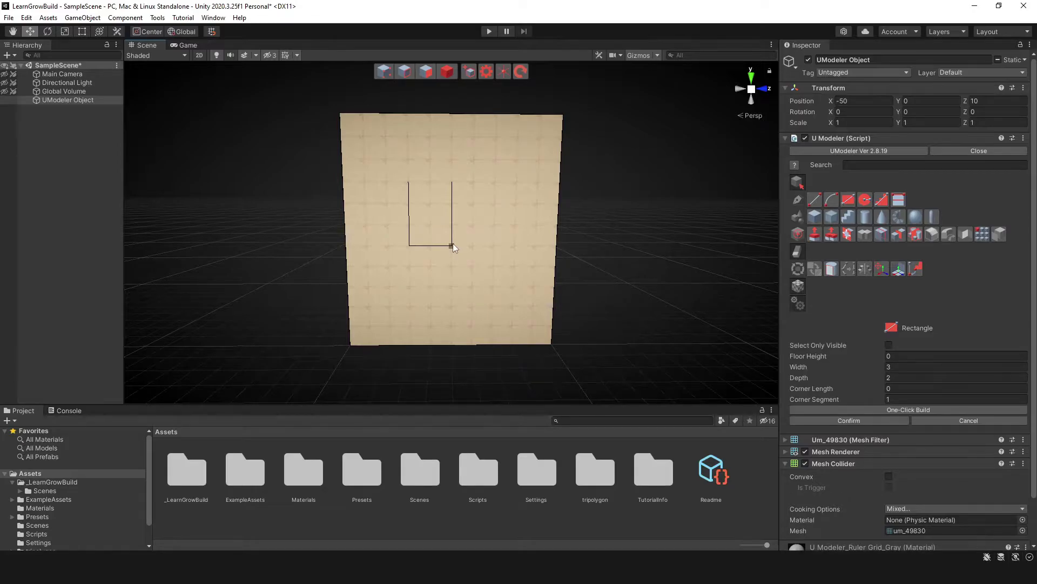
left_click(449, 69)
left_click(406, 75)
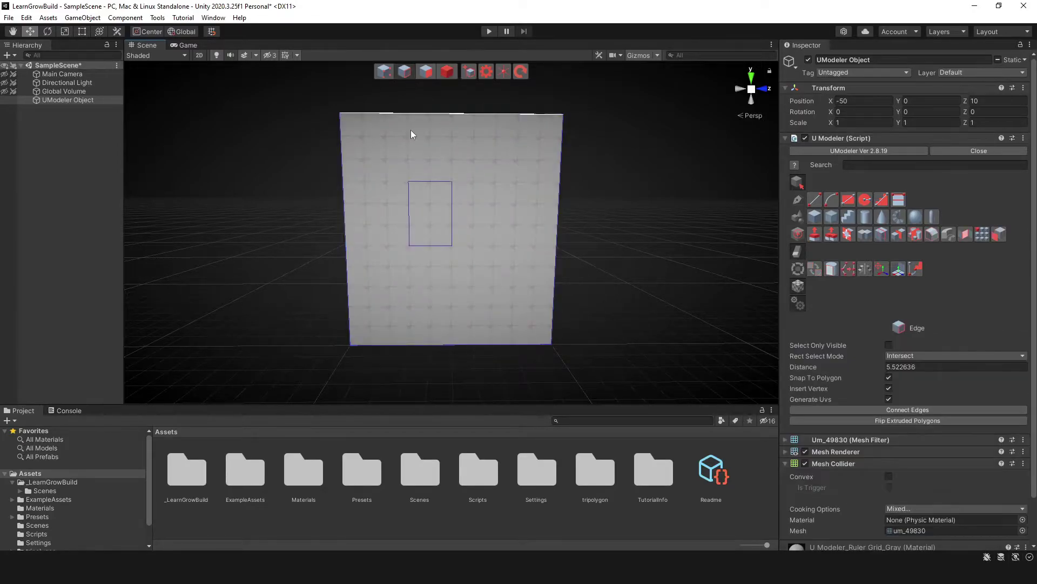
mouse_move(432, 227)
left_mouse_down("alt")
mouse_move(456, 220)
mouse_move(436, 218)
mouse_move(451, 235)
left_mouse_up("alt")
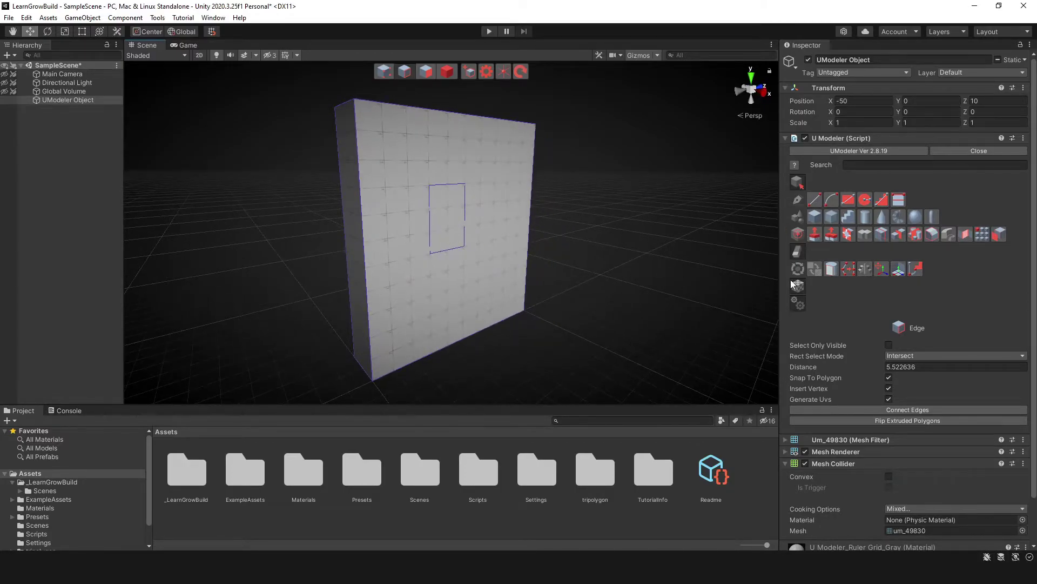
- Push the rectangle through the full thickness of the wall with Push Pull to cut a window opening
left_click(815, 235)
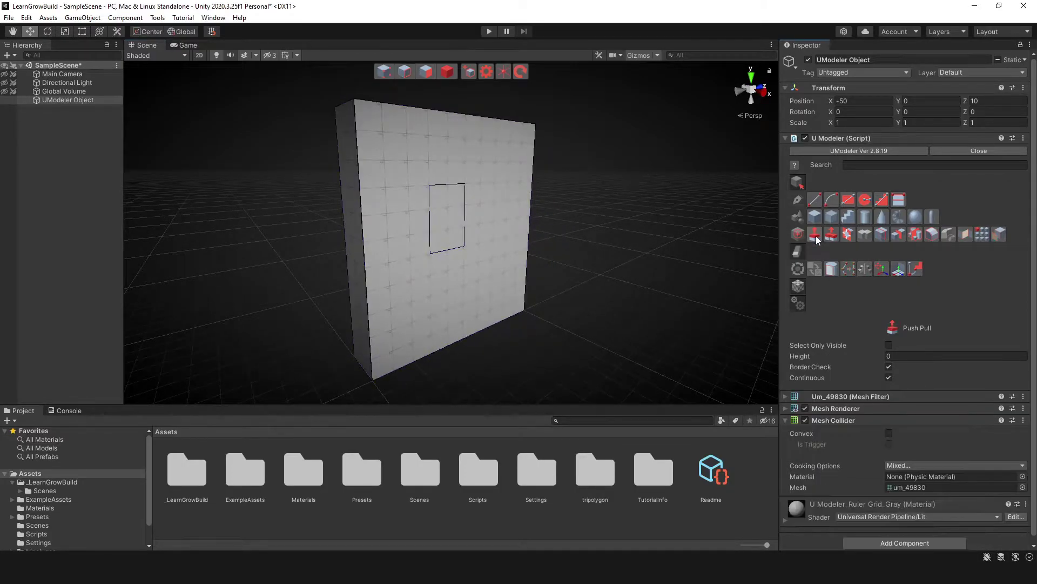
scroll(449, 221, "up", 4)
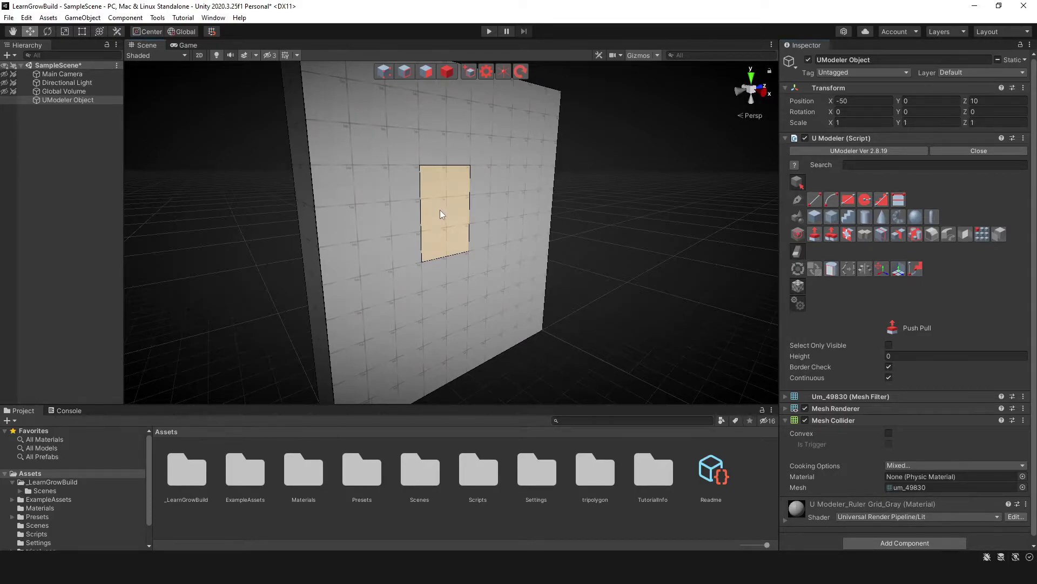
mouse_move(440, 210)
left_mouse_down()
mouse_move(481, 229)
mouse_move(426, 215)
mouse_move(481, 220)
mouse_move(347, 237)
mouse_move(481, 251)
mouse_move(274, 186)
mouse_move(456, 225)
mouse_move(574, 224)
mouse_move(417, 211)
mouse_move(432, 241)
mouse_move(442, 206)
left_mouse_up()
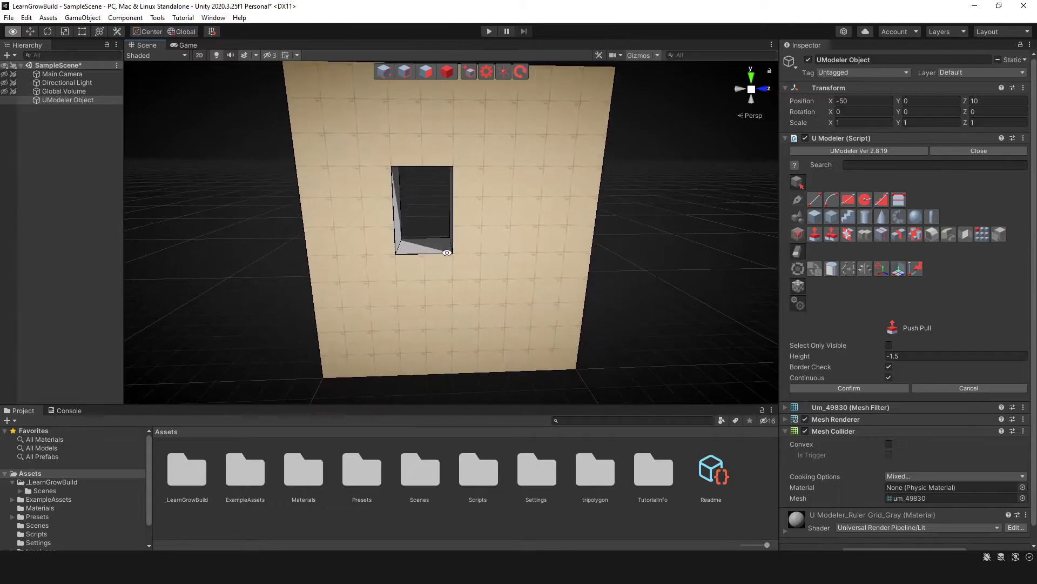
mouse_move(497, 243)
left_mouse_down("alt")
mouse_move(531, 291)
mouse_move(424, 274)
mouse_move(472, 227)
mouse_move(502, 235)
left_mouse_up("alt")
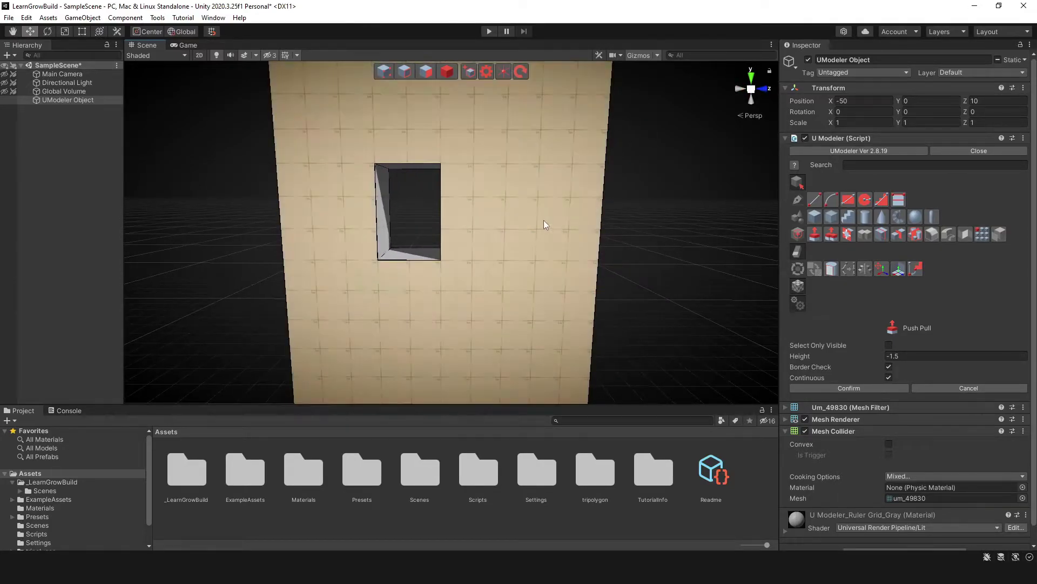
- Turn off snapping in the UModeler settings by setting Snap to None
scroll(542, 221, "down", 5)
left_click(485, 74)
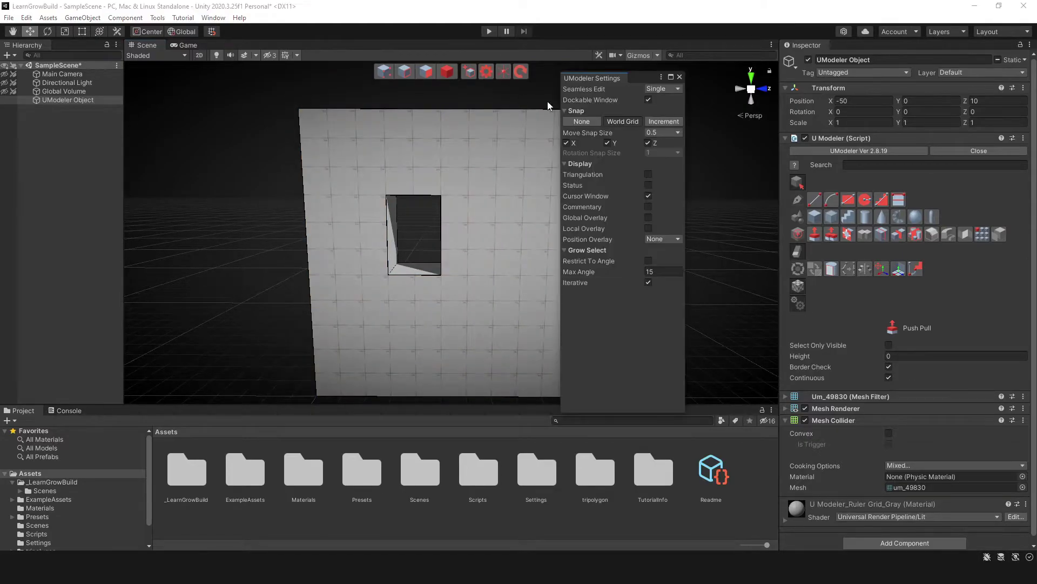
left_click(580, 121)
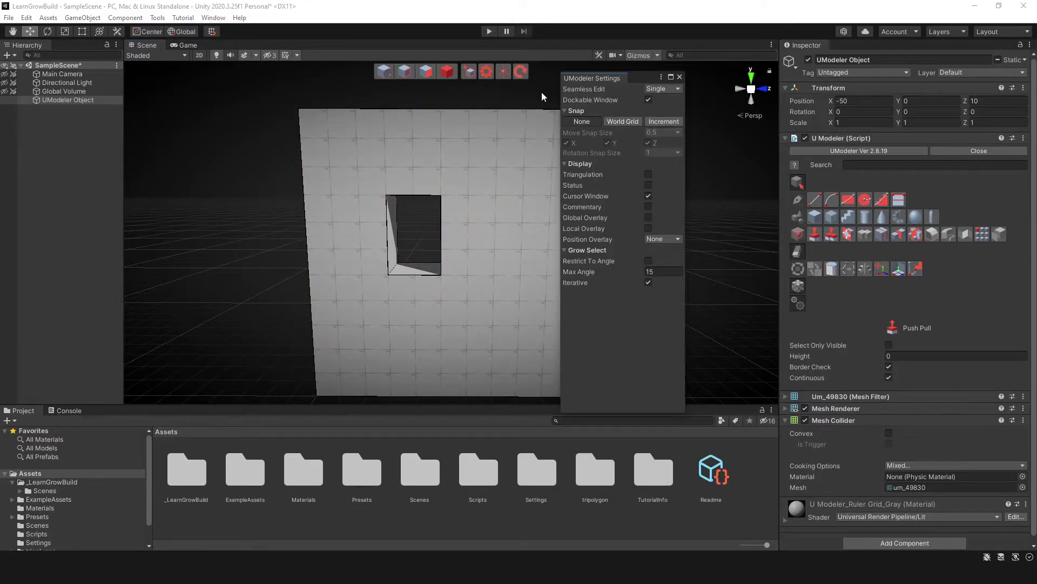
left_click(680, 76)
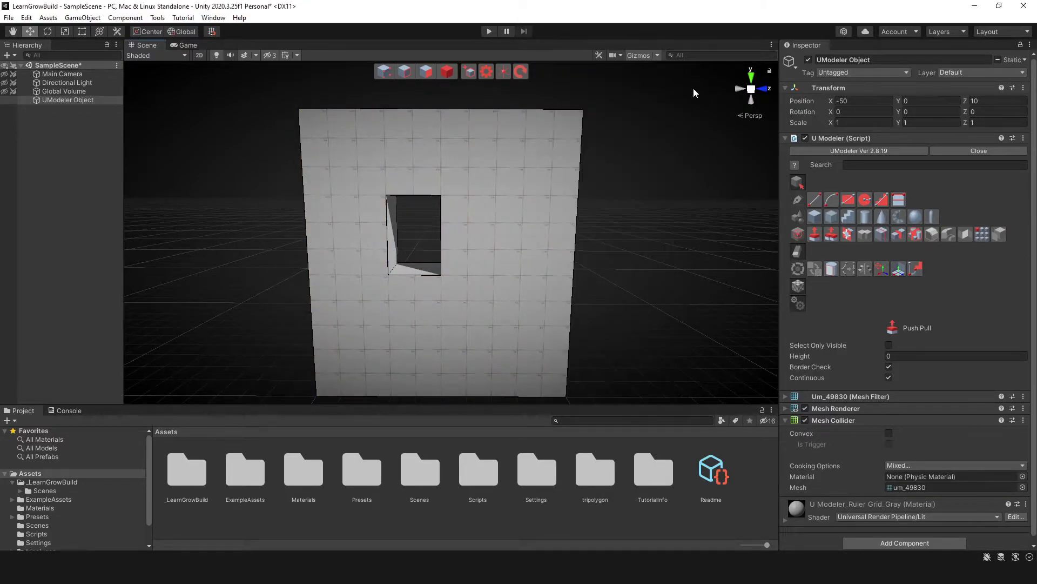
- Draw three disks in a column beside the window opening, with radii of about 0.65, 0.48 and 0.94 from top to bottom
left_click(865, 200)
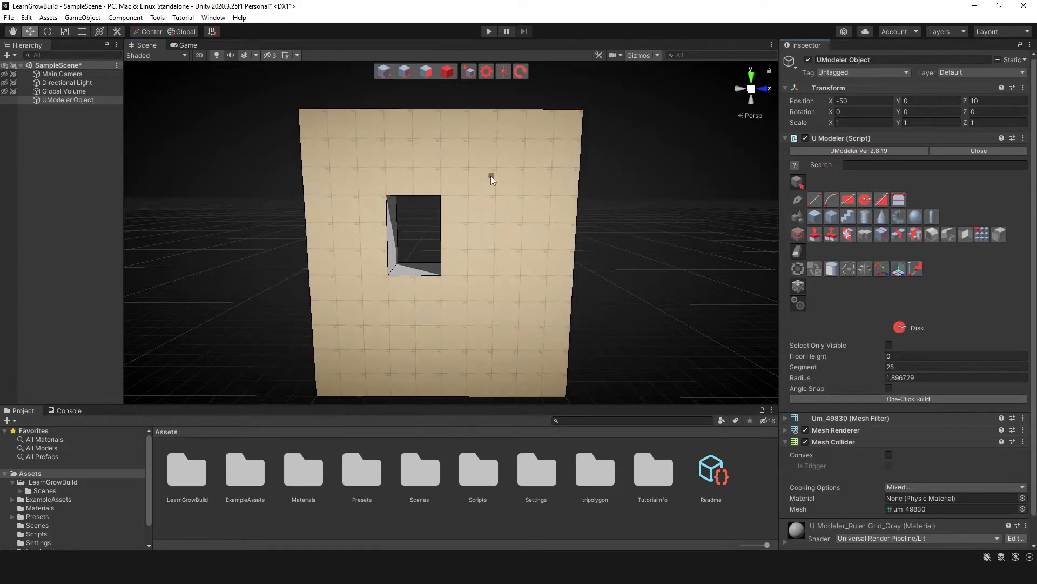
left_click_drag(497, 168, 508, 183)
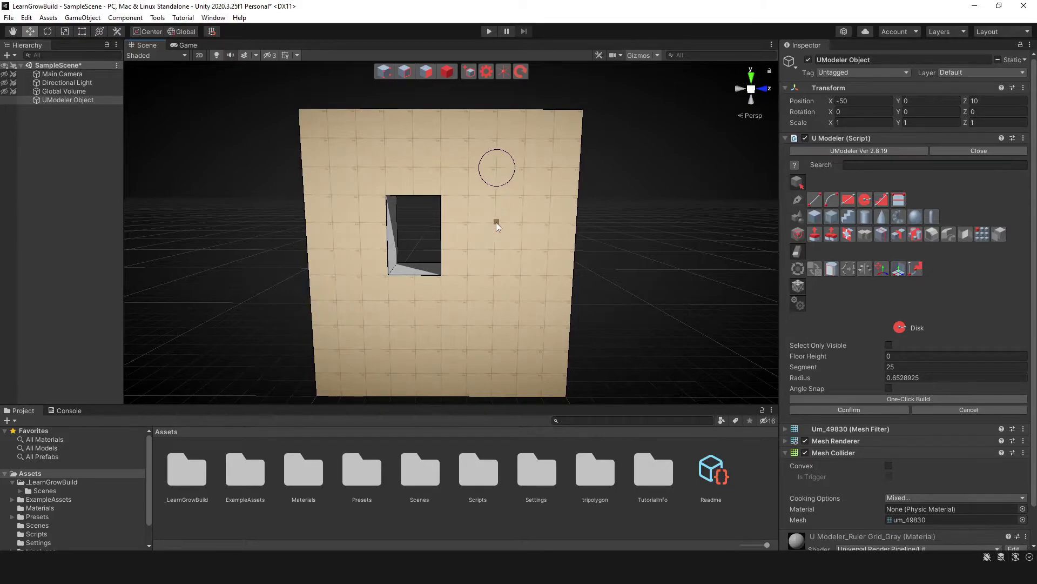
left_click_drag(496, 222, 506, 231)
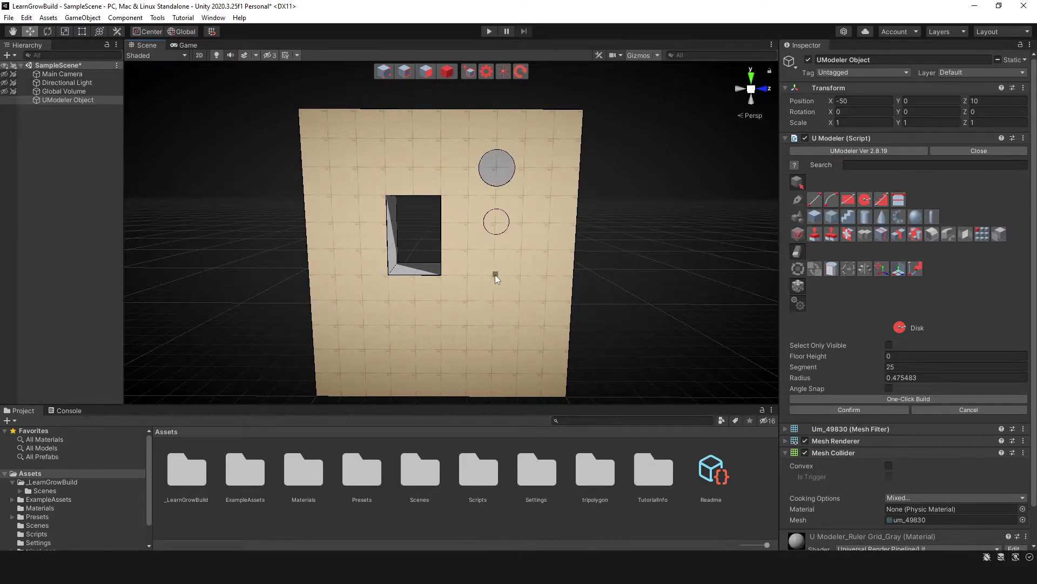
left_click_drag(494, 276, 602, 283)
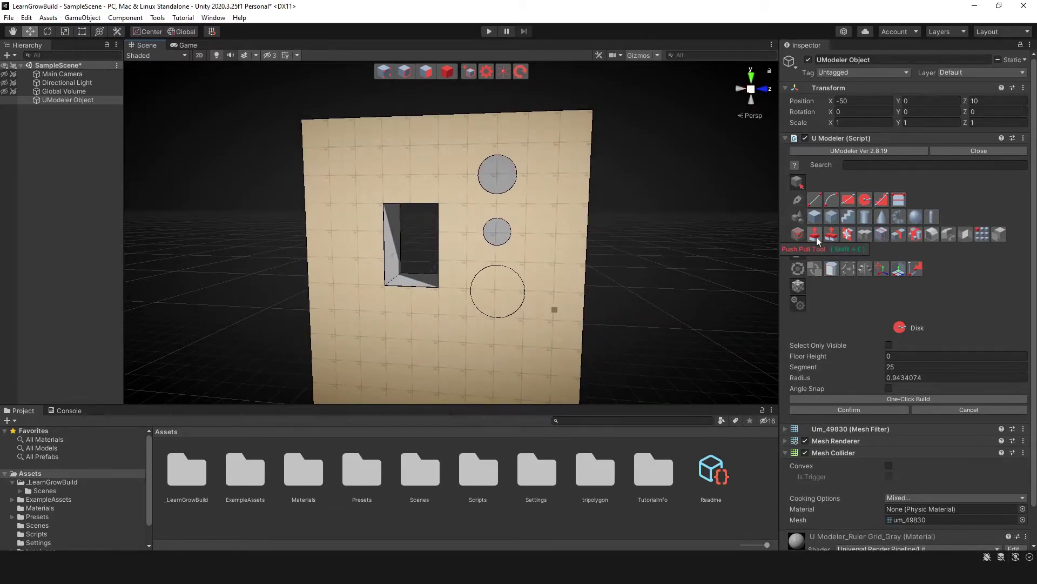
- Push the three disks beside the window through the wall with Push Pull at a height of -2
left_click(816, 237)
left_click_drag(439, 204, 504, 221, "alt")
left_click_drag(551, 270, 519, 271, "alt")
double_click(518, 276)
left_click_drag(400, 230, 570, 298, "alt")
double_click(513, 293)
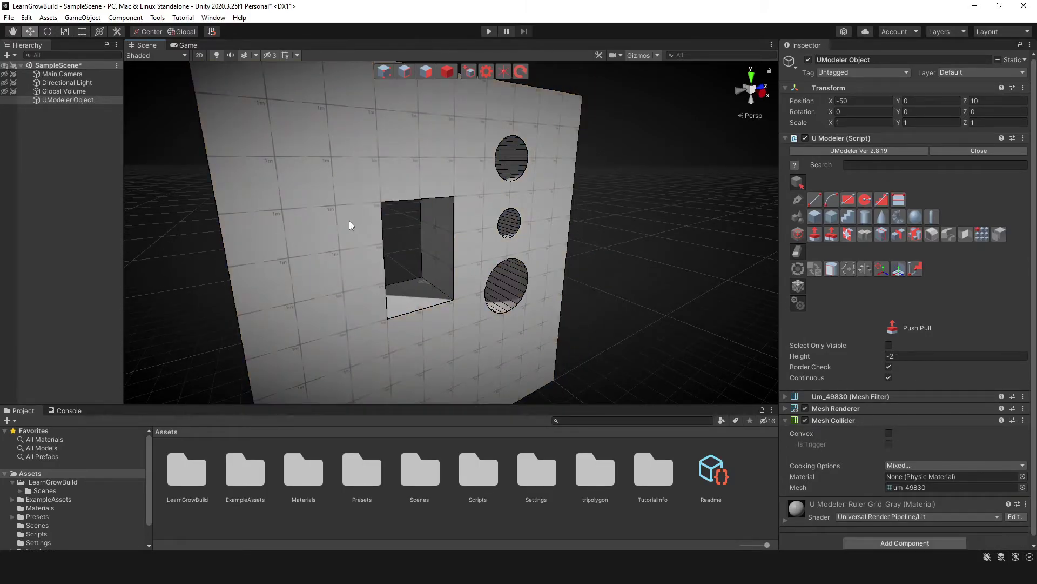
left_click_drag(510, 276, 893, 236, "alt")
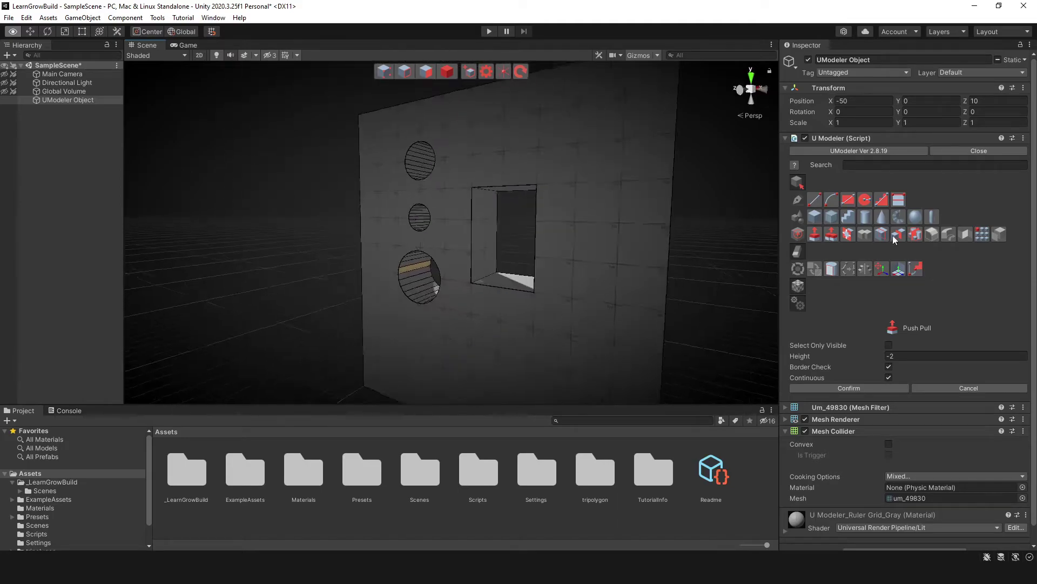
mouse_move(546, 222)
left_mouse_down("alt")
mouse_move(507, 216)
mouse_move(407, 257)
mouse_move(387, 246)
mouse_move(457, 231)
mouse_move(674, 254)
mouse_move(594, 189)
mouse_move(503, 153)
mouse_move(435, 162)
mouse_move(493, 261)
mouse_move(656, 227)
mouse_move(510, 181)
mouse_move(507, 165)
mouse_move(472, 220)
mouse_move(556, 225)
mouse_move(540, 230)
left_mouse_up("alt")
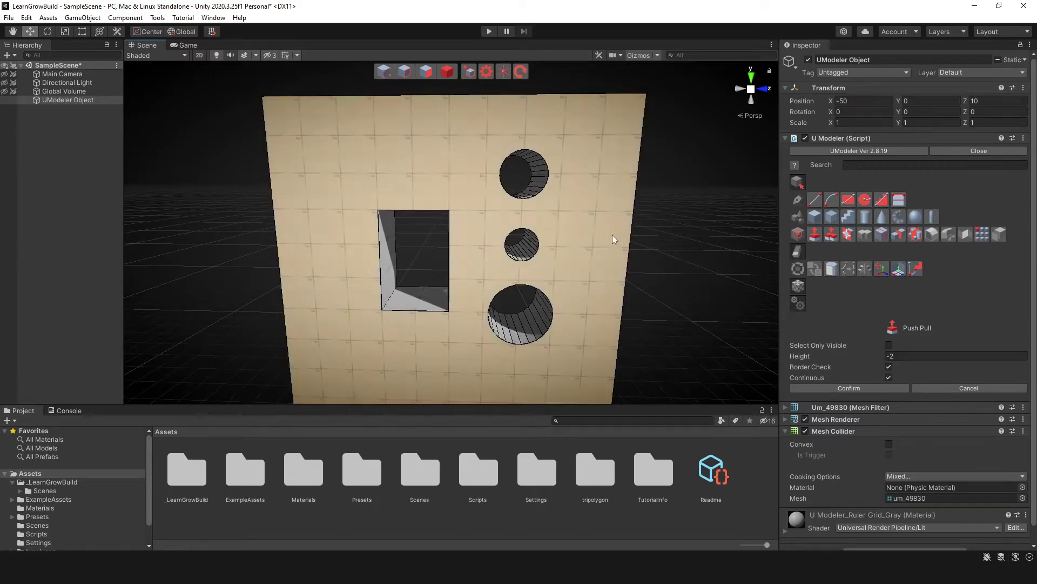
- Draw a row of three disks near the wall's upper-left corner, medium, large and small, the small one about 0.24 in radius
middle_click_drag(432, 235, 535, 210)
left_click(865, 200)
left_click_drag(399, 156, 485, 162)
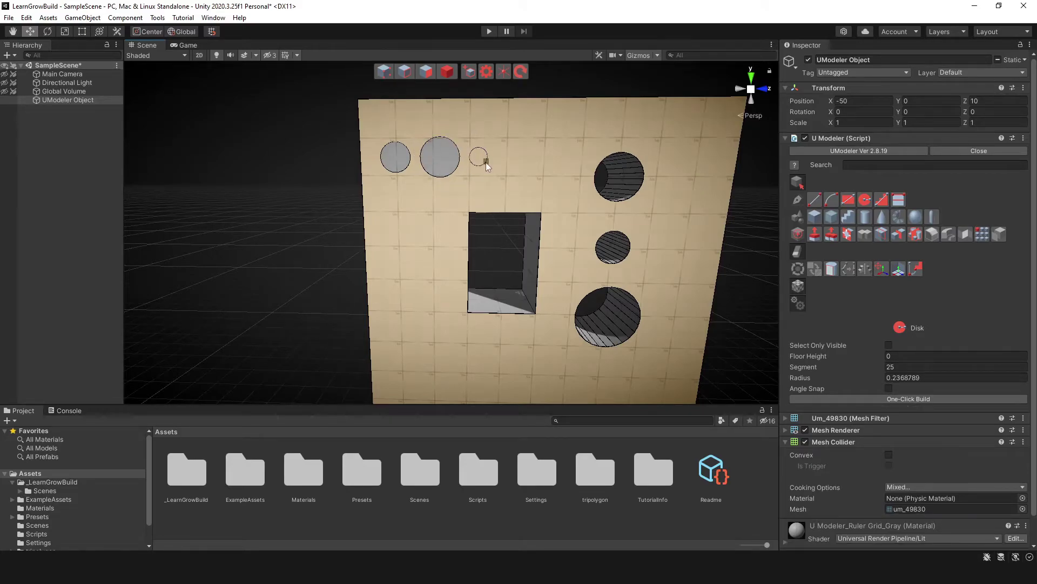
left_click_drag(481, 202, 418, 208, "alt")
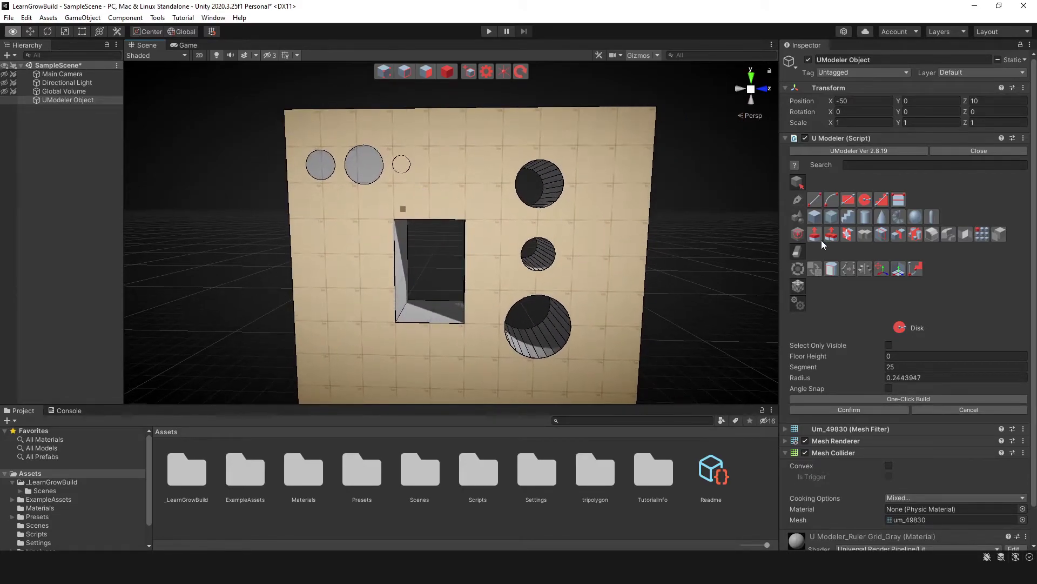
left_click(446, 70)
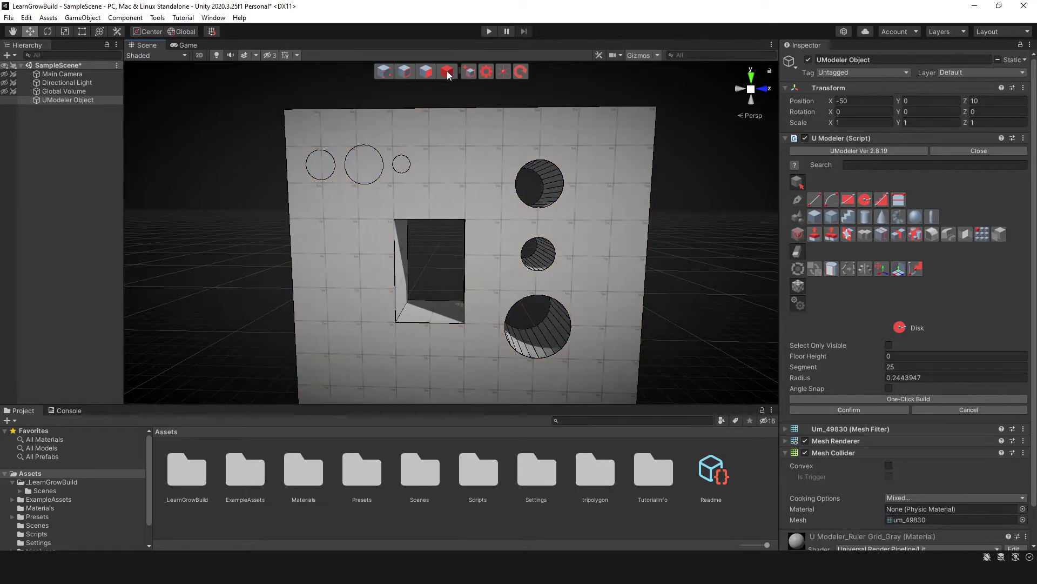
- Extrude the three disks near the wall's upper-left corner outward together by about 0.38 with Multi PushPull, and return to Object mode
left_click(832, 235)
left_click(348, 167)
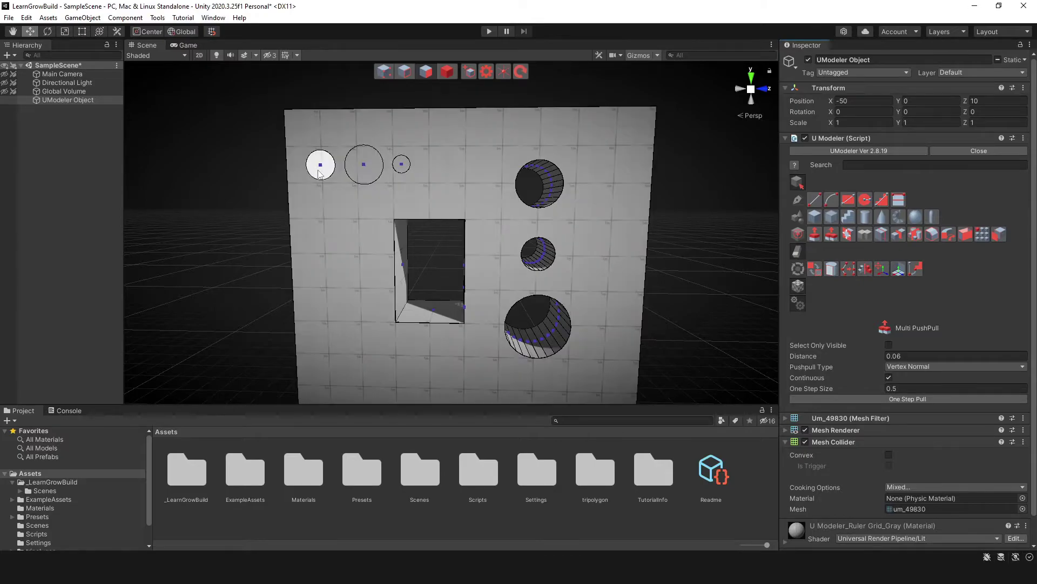
left_click(323, 172)
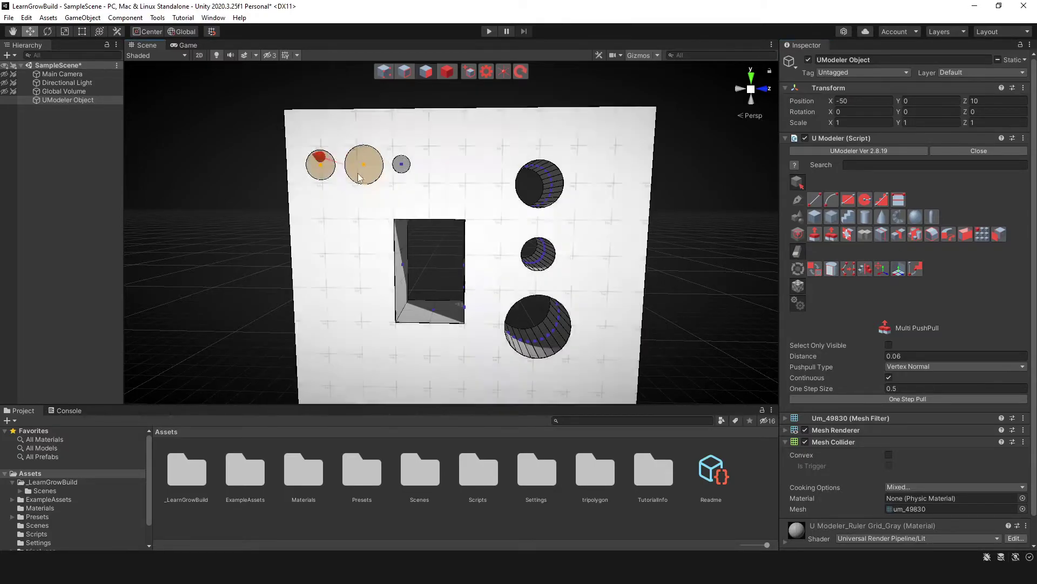
left_click(401, 164)
left_click_drag(314, 186, 494, 232, "alt")
left_click_drag(573, 248, 395, 186, "alt")
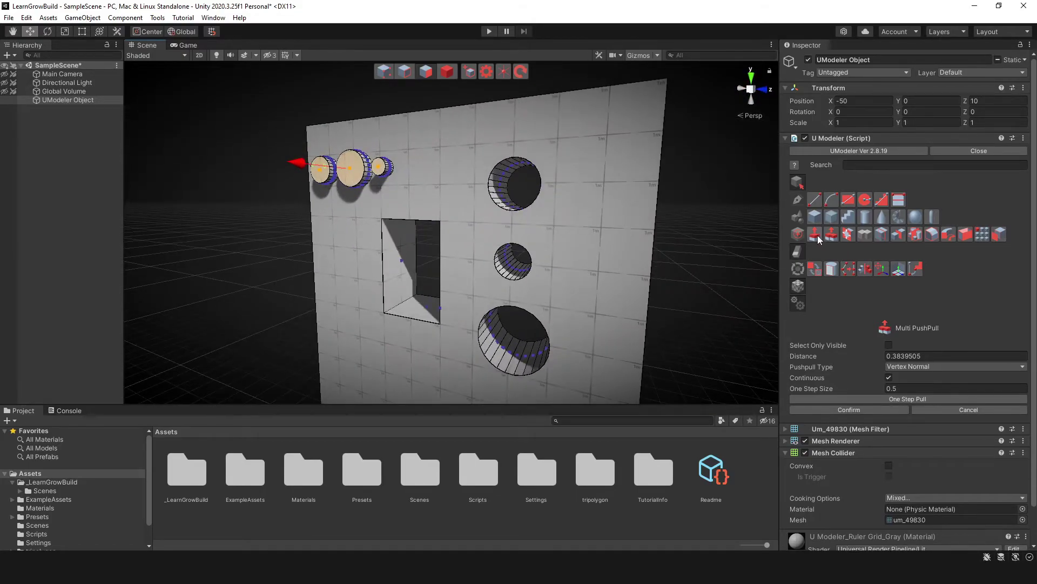
left_click_drag(412, 180, 442, 188, "alt")
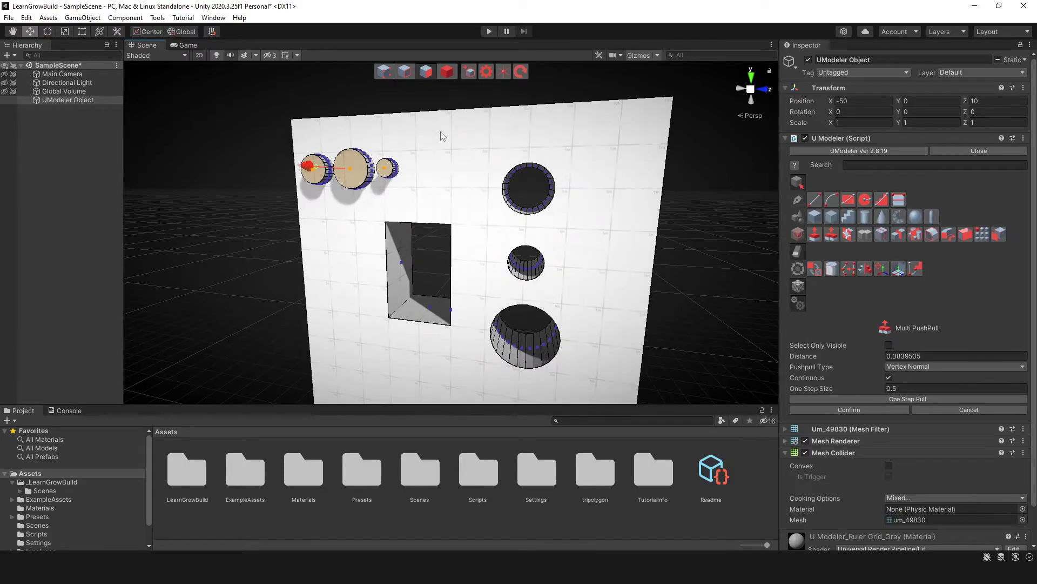
left_click(447, 71)
left_click_drag(456, 159, 285, 217, "alt")
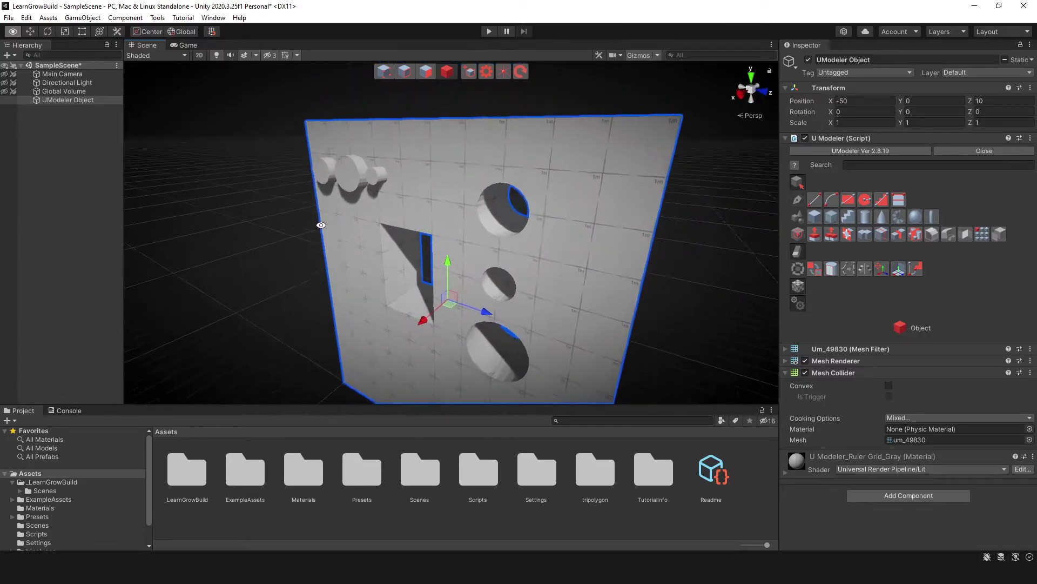
left_click_drag(321, 224, 403, 216, "alt")
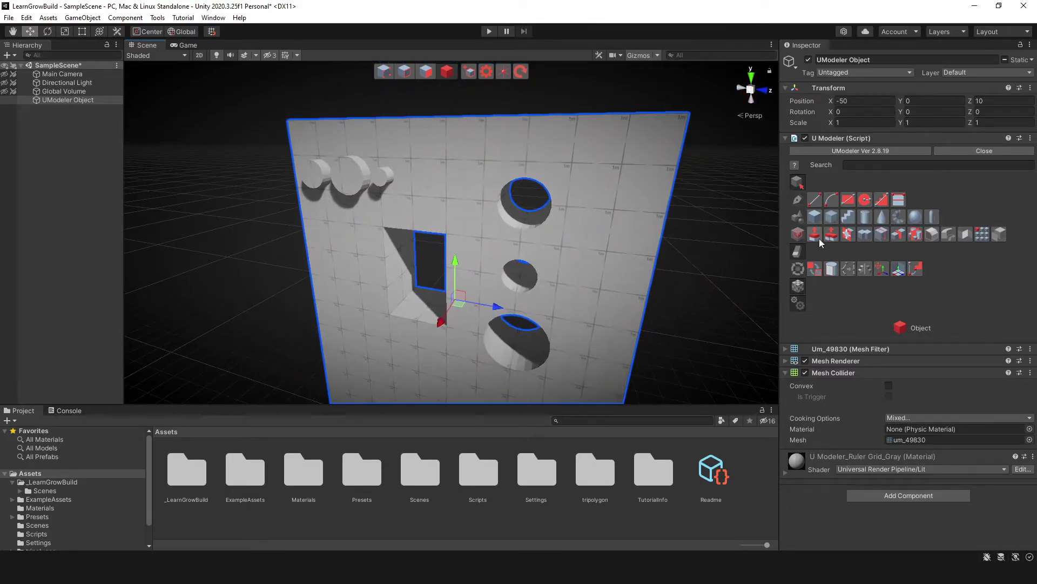
- Draw a closed, irregular angular outline with the Line tool on the wall, in the strip between the window opening and the wall's left edge
left_click(815, 200)
left_click_drag(461, 175, 464, 225, "alt")
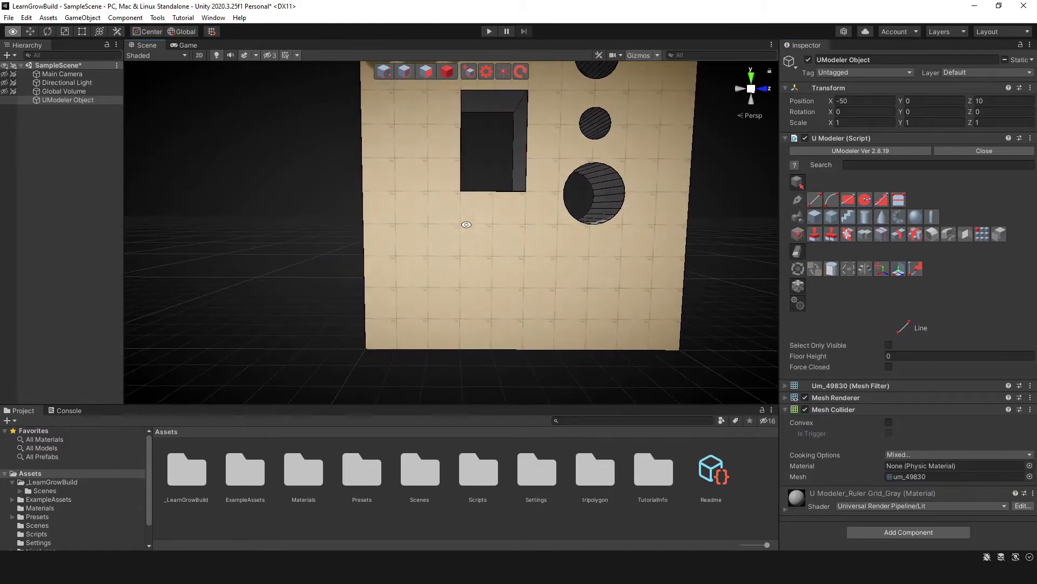
left_click(395, 158)
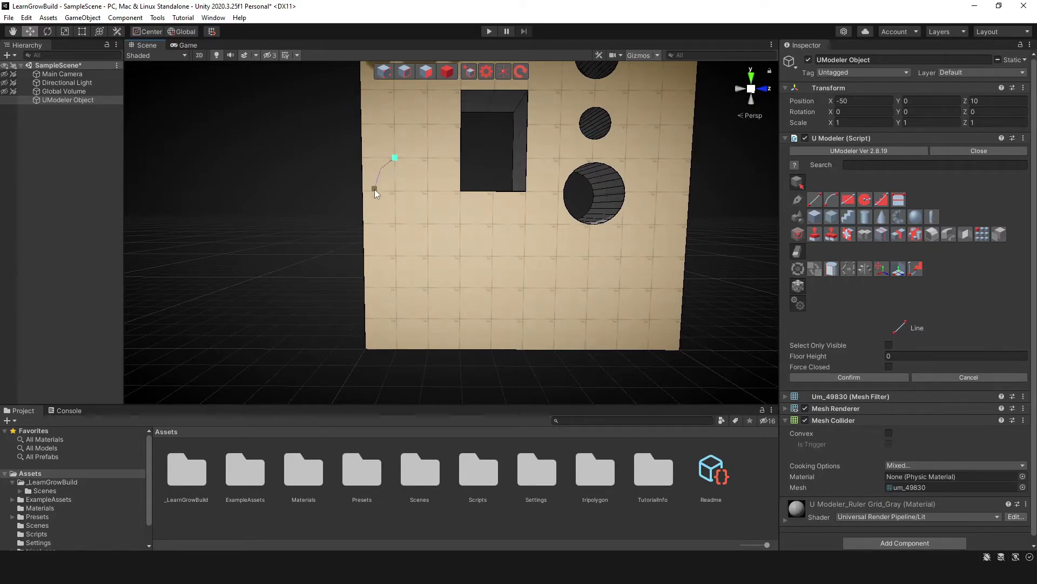
left_click(394, 217)
left_click(397, 264)
left_click(373, 298)
left_click_drag(375, 340, 430, 342)
left_click(395, 115)
left_click(395, 158)
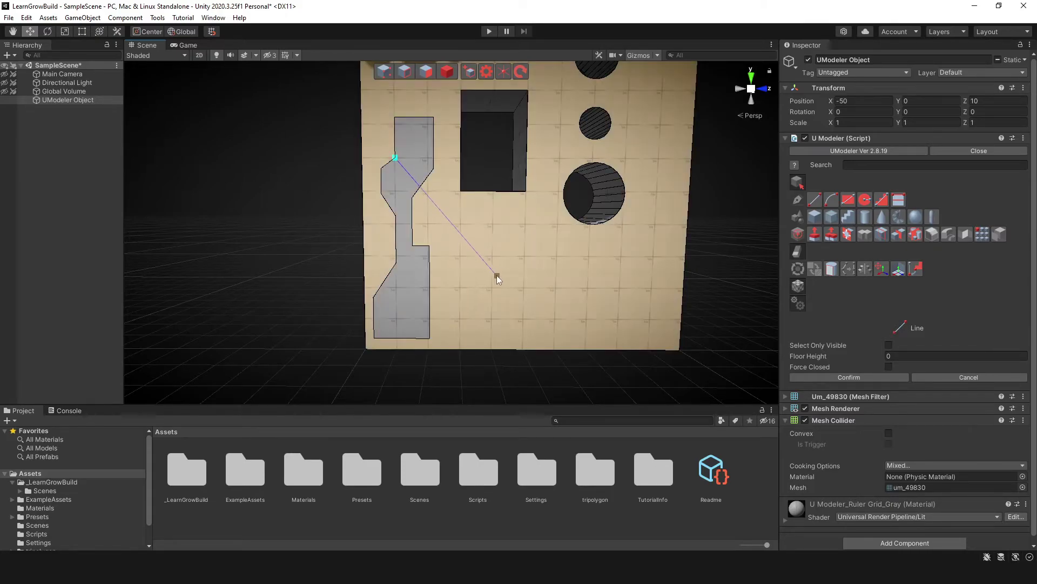
key("Escape")
- Push the irregular outline through the wall with Push Pull in two passes, about -0.47 and about -1.53 in height
left_click_drag(392, 244, 739, 308, "alt")
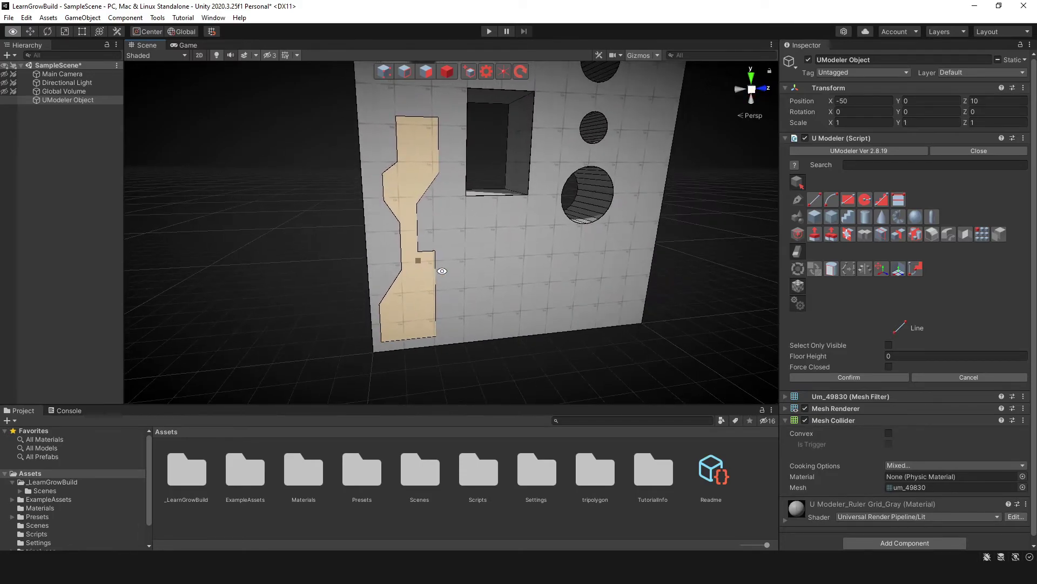
left_click(817, 237)
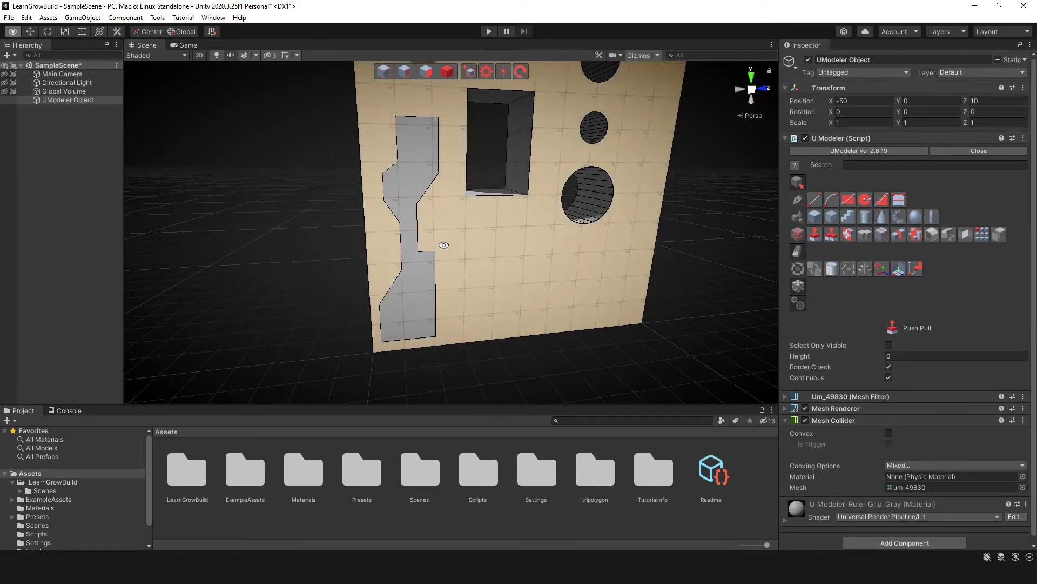
left_click_drag(445, 246, 516, 282, "alt")
left_click_drag(438, 309, 536, 283)
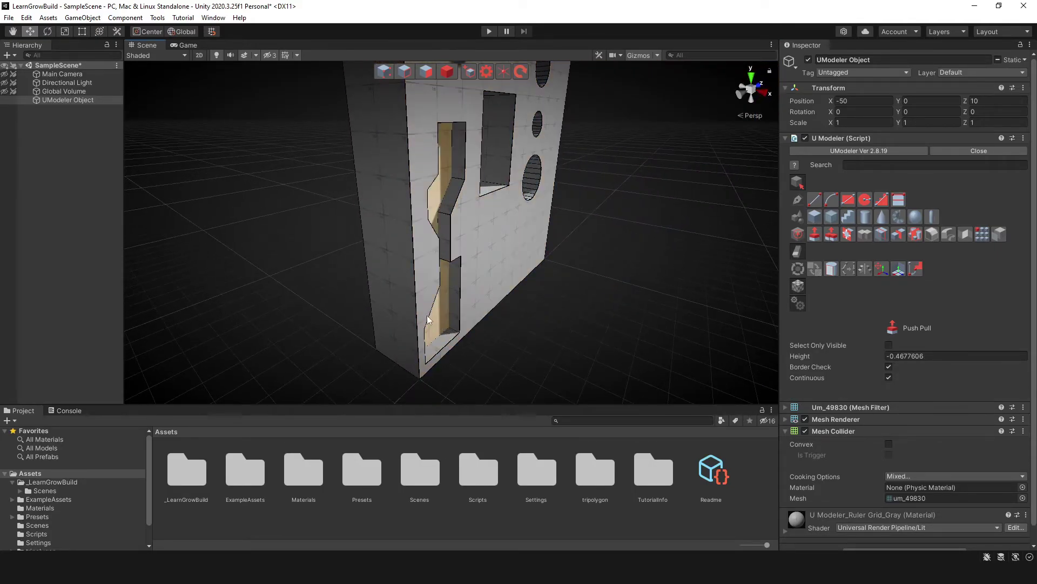
left_click_drag(427, 315, 374, 290)
left_click_drag(434, 313, 459, 242, "alt")
middle_click_drag(460, 241, 478, 282)
scroll(475, 281, "down", 6)
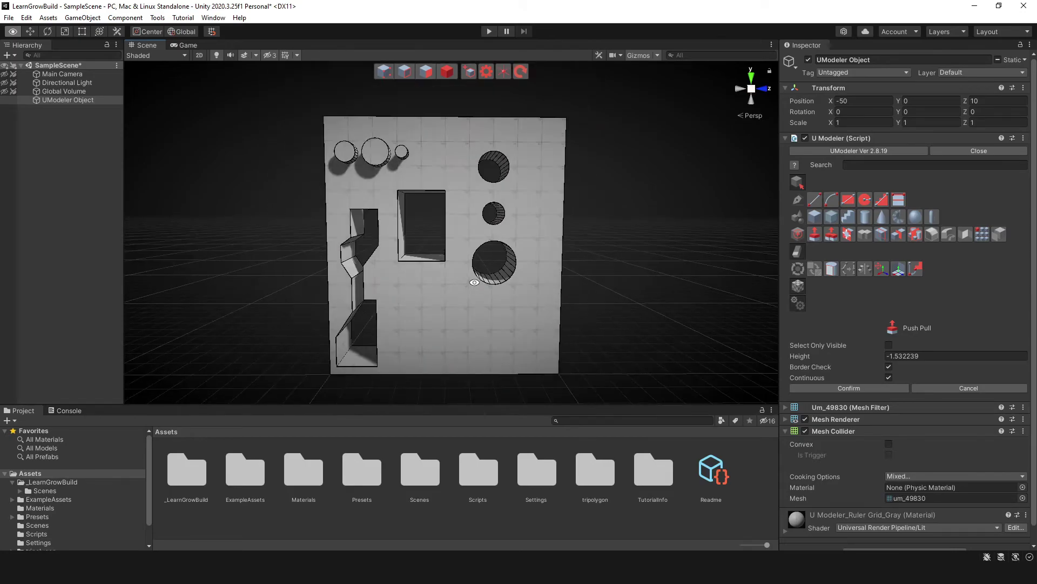
left_click_drag(473, 279, 485, 271, "alt")
left_click_drag(560, 256, 434, 277, "alt")
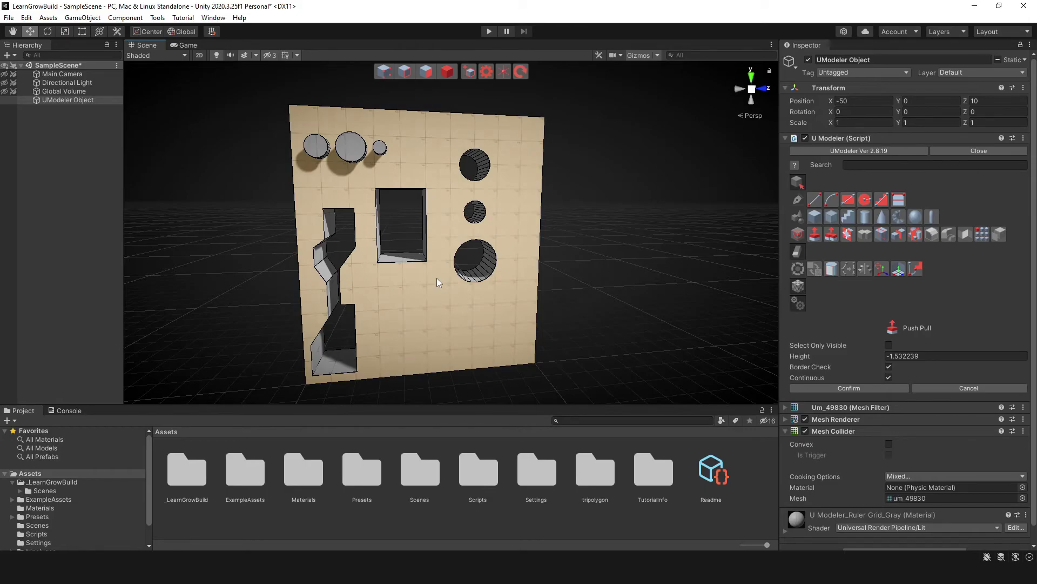
left_click_drag(437, 277, 485, 248, "alt")
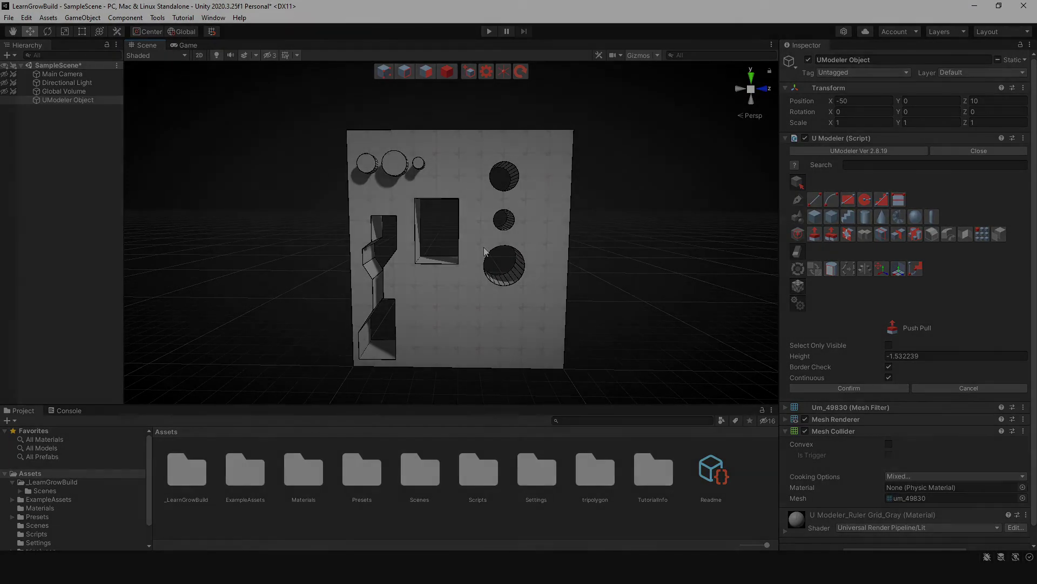